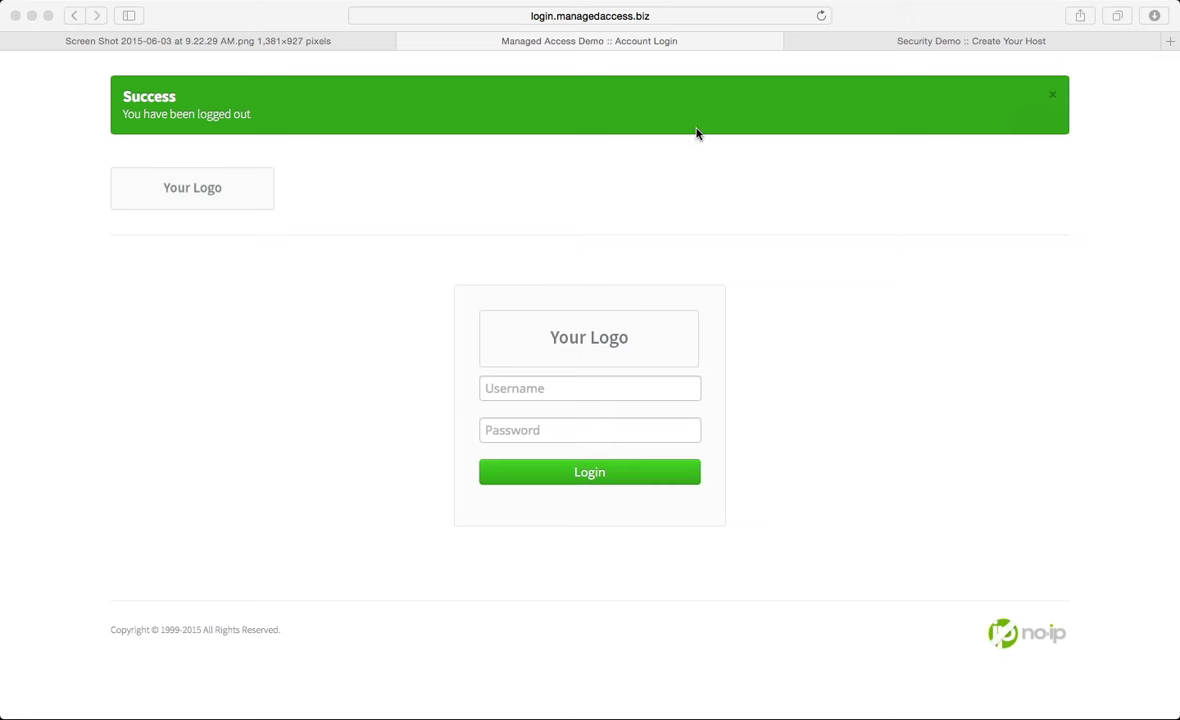
Load the noip.com Managed Access product page in a new Safari tab, fixing the mistyped address
click(325, 307)
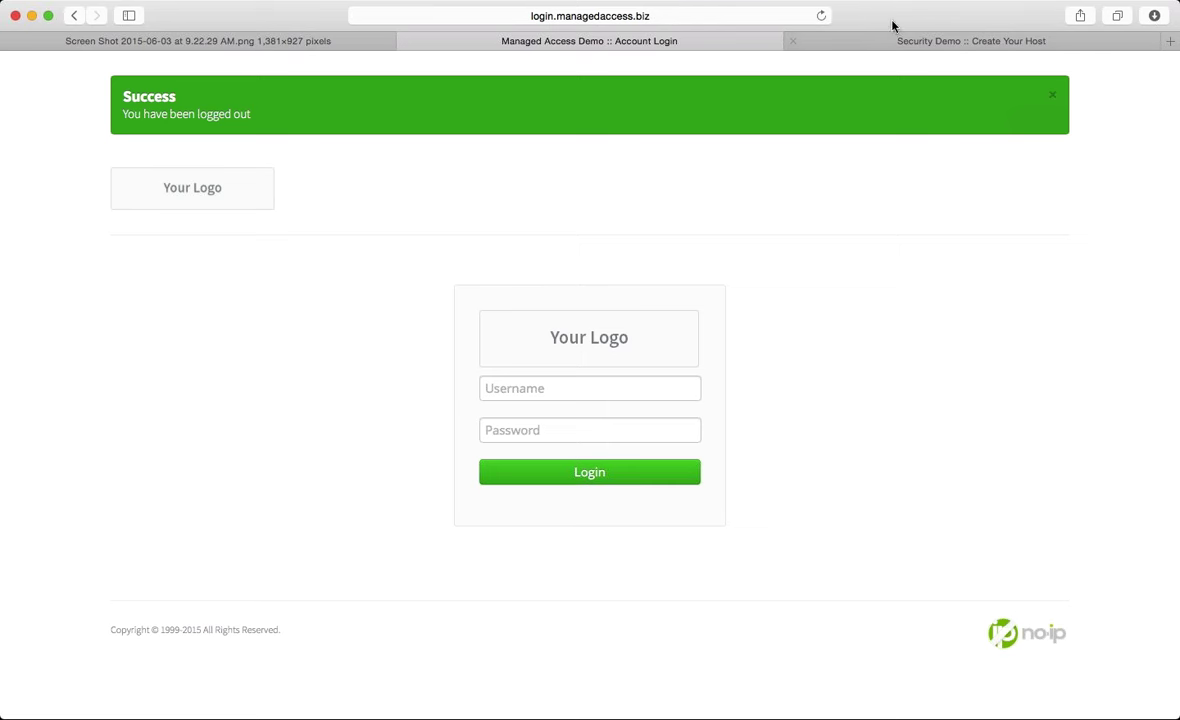
click(1170, 41)
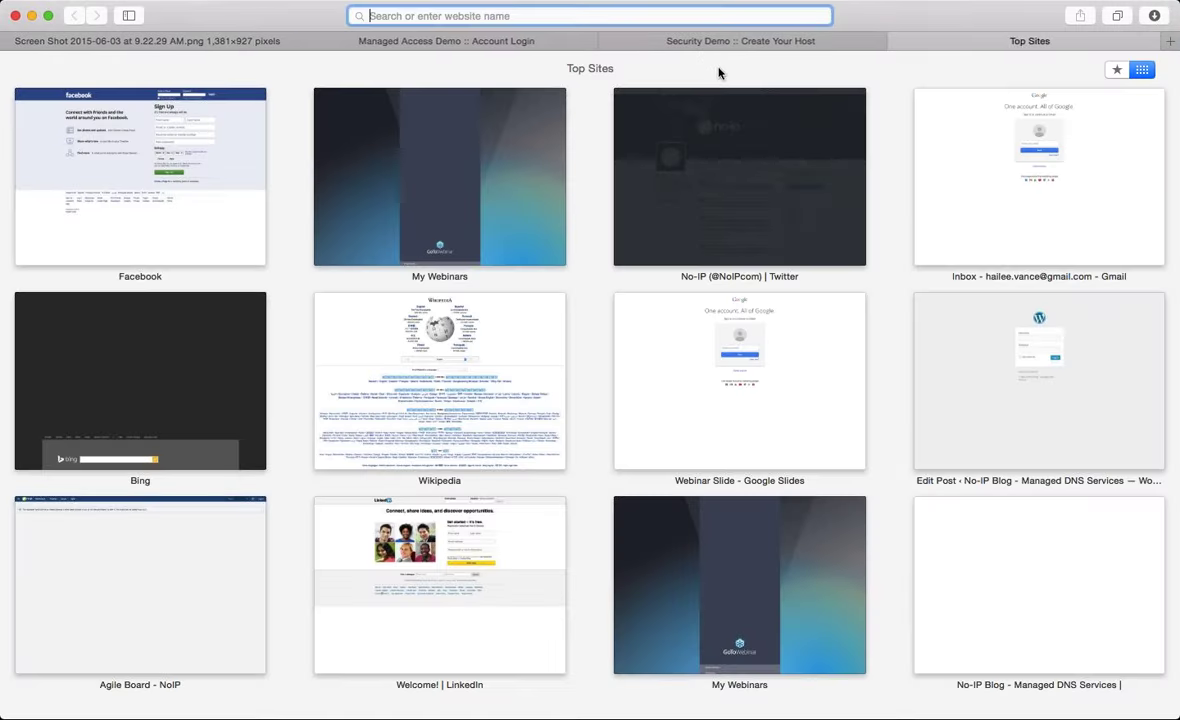
text(managesaccess.biz)
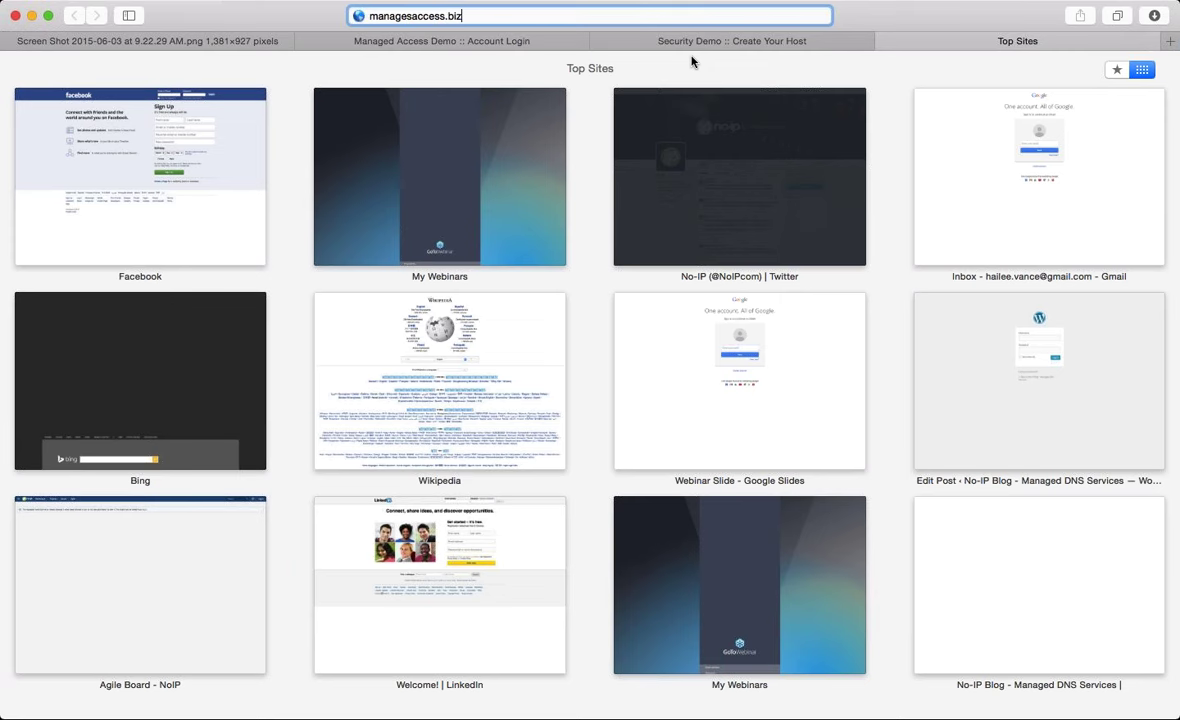
key(Return)
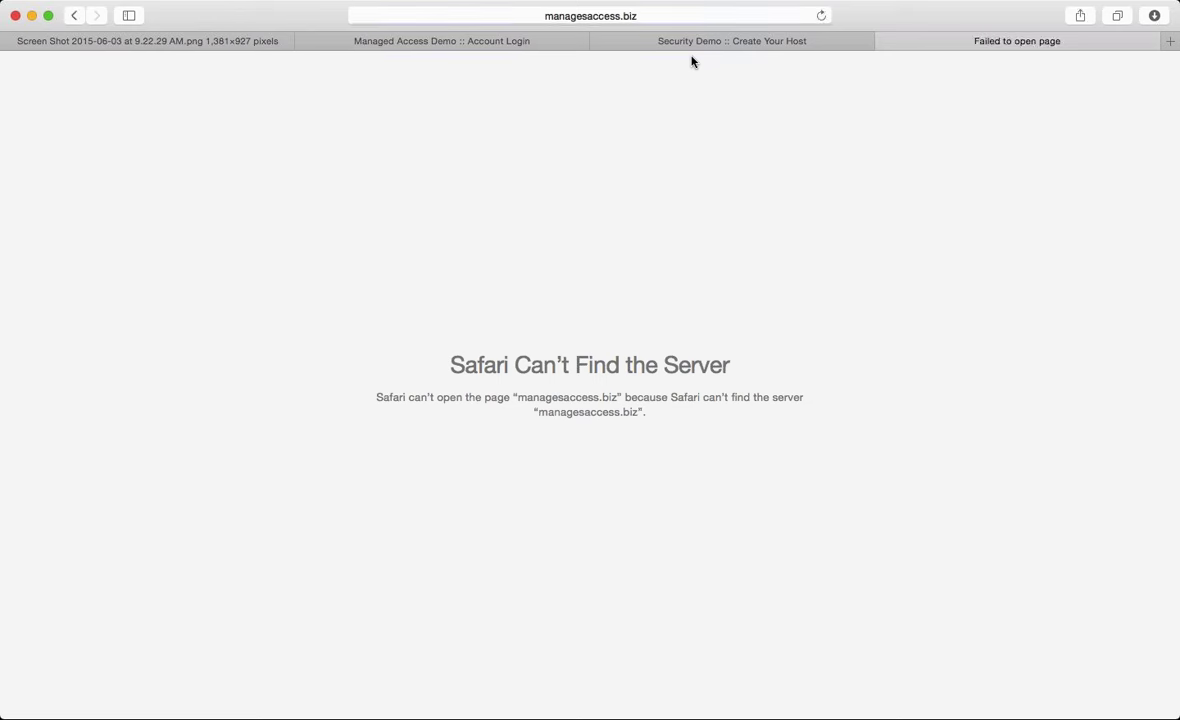
click(592, 10)
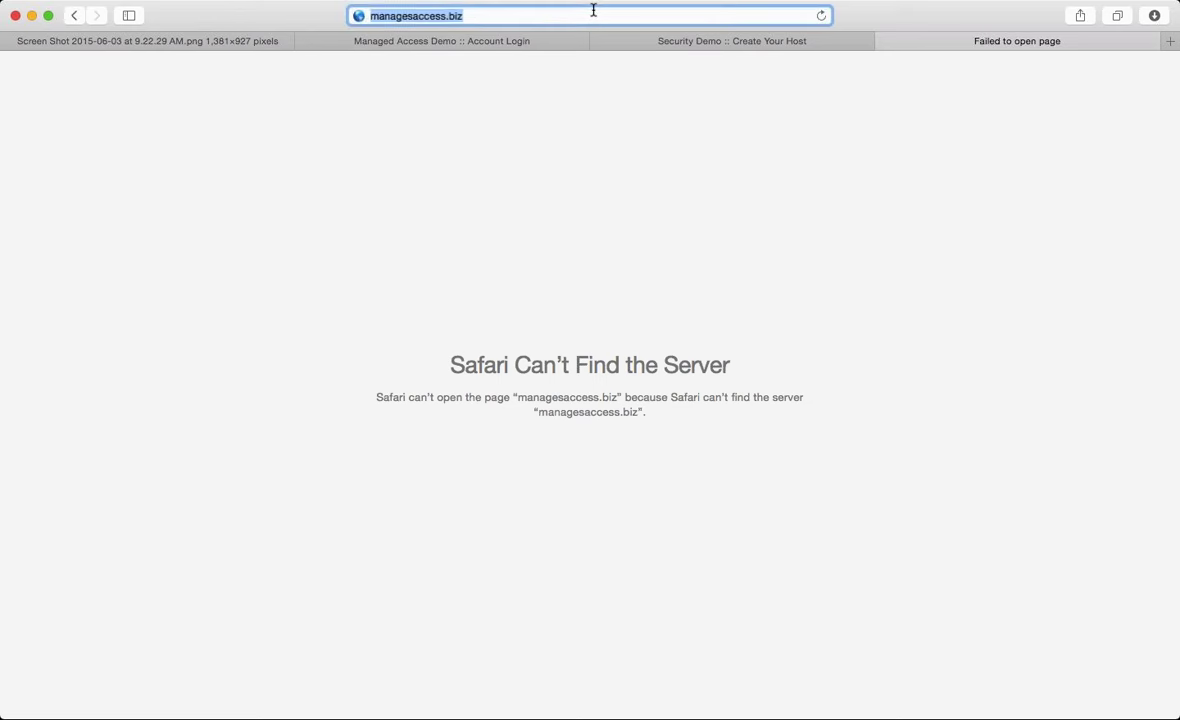
text(managedaccess)
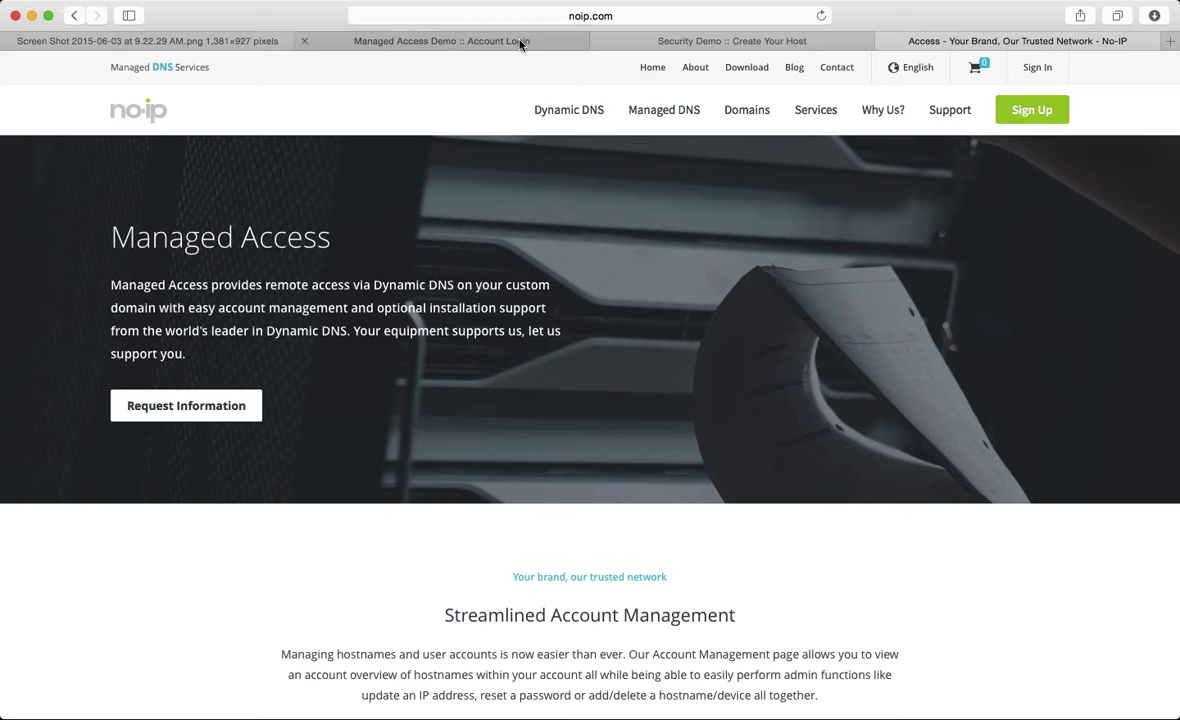
Sign in on the Account Login tab with the client account's username and password
click(520, 42)
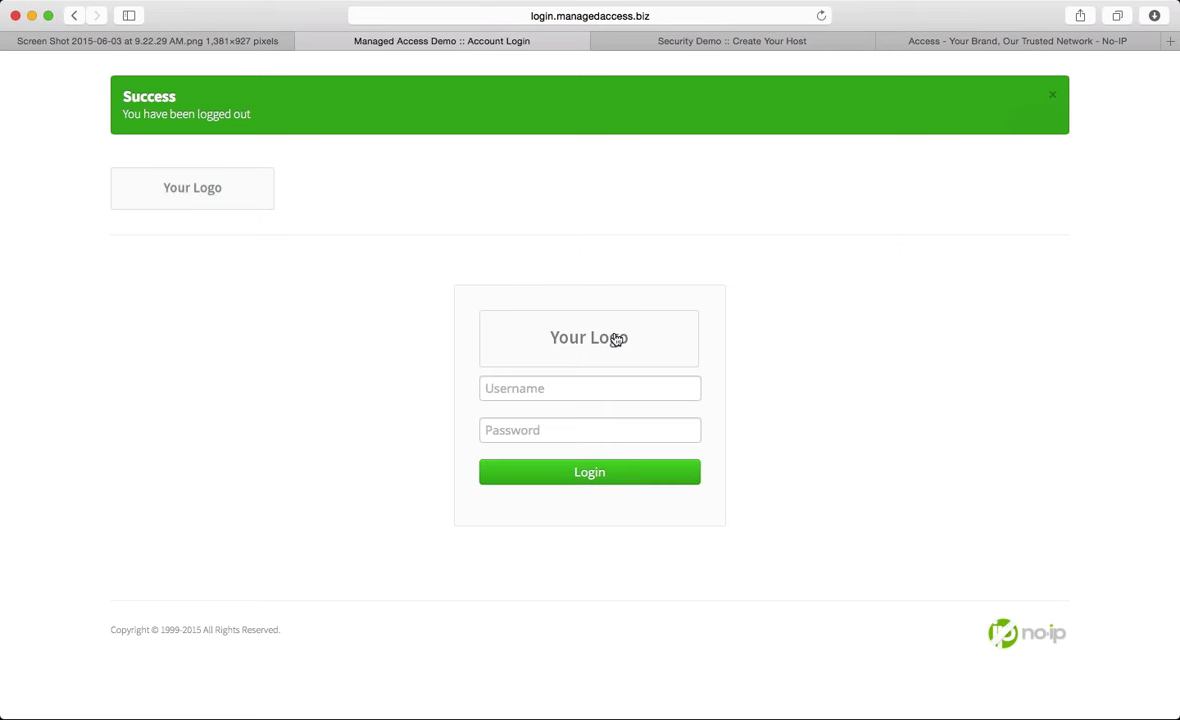
click(570, 393)
text(4)
key(BackSpace)
text(mapaccess)
key(Tab)
text(*****)
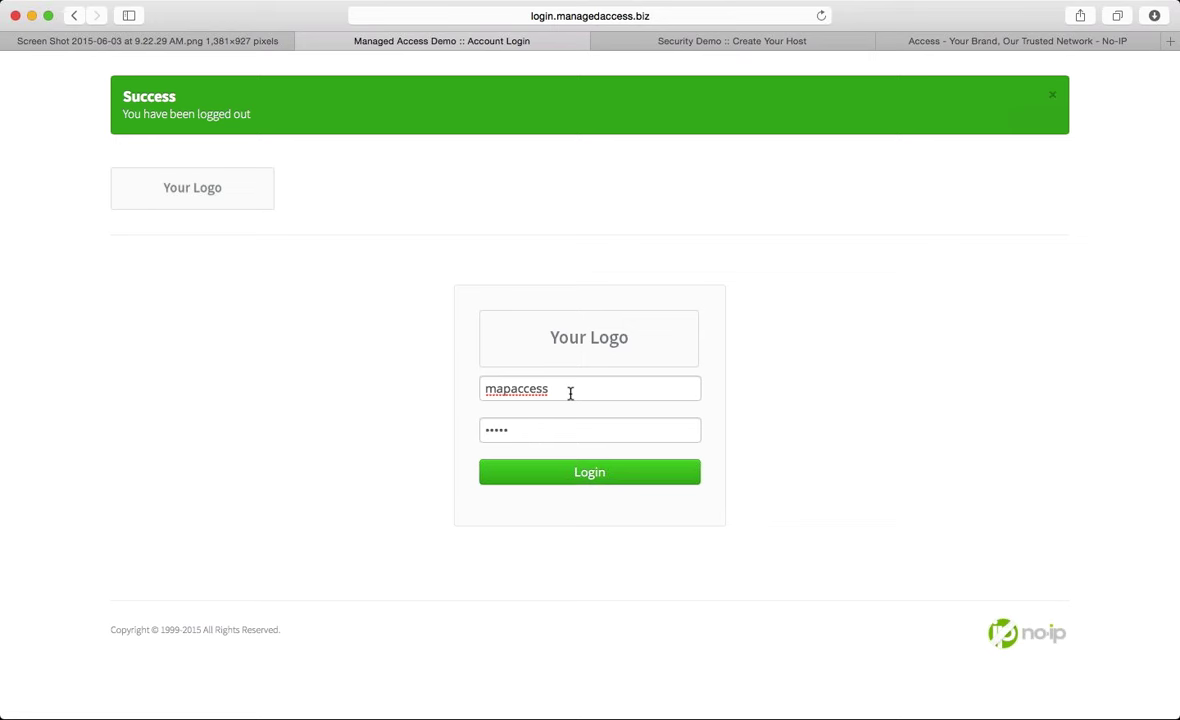
key(Return)
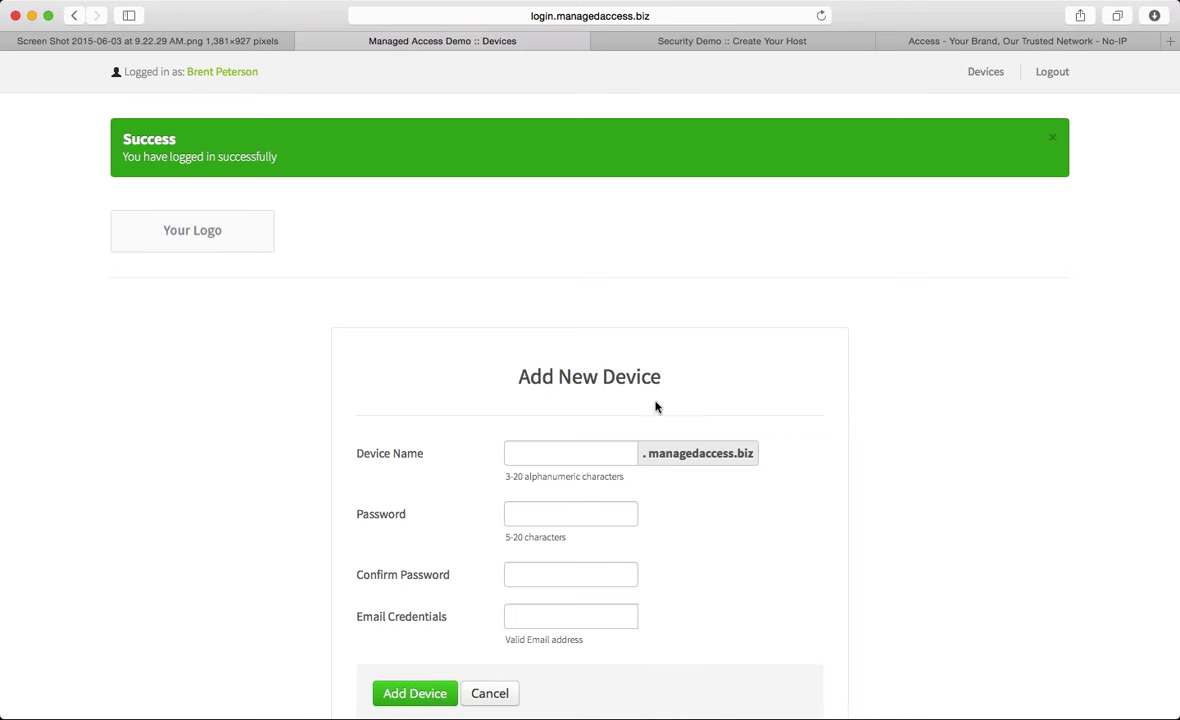
Add device 'test' with a password, its confirmation and the contact's credentials e-mail
scroll(656, 406, down, 2)
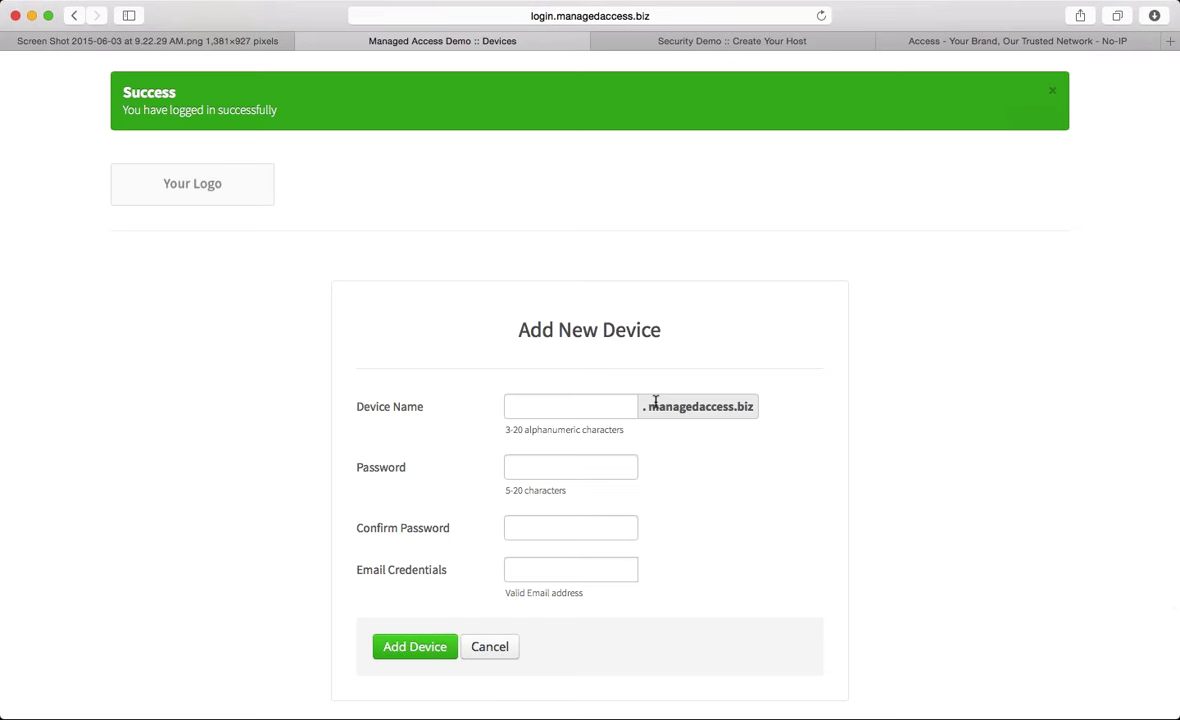
click(606, 404)
text(test)
key(Tab)
text(123456)
key(Tab)
text(123456)
key(Tab)
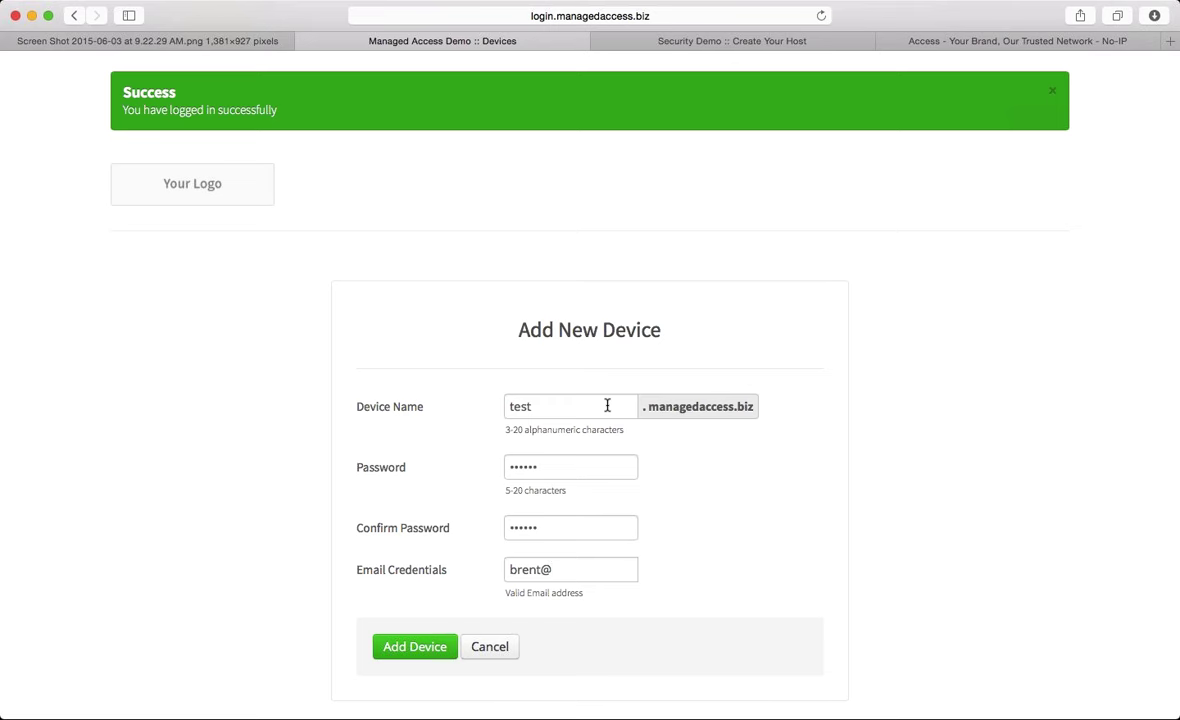
click(414, 647)
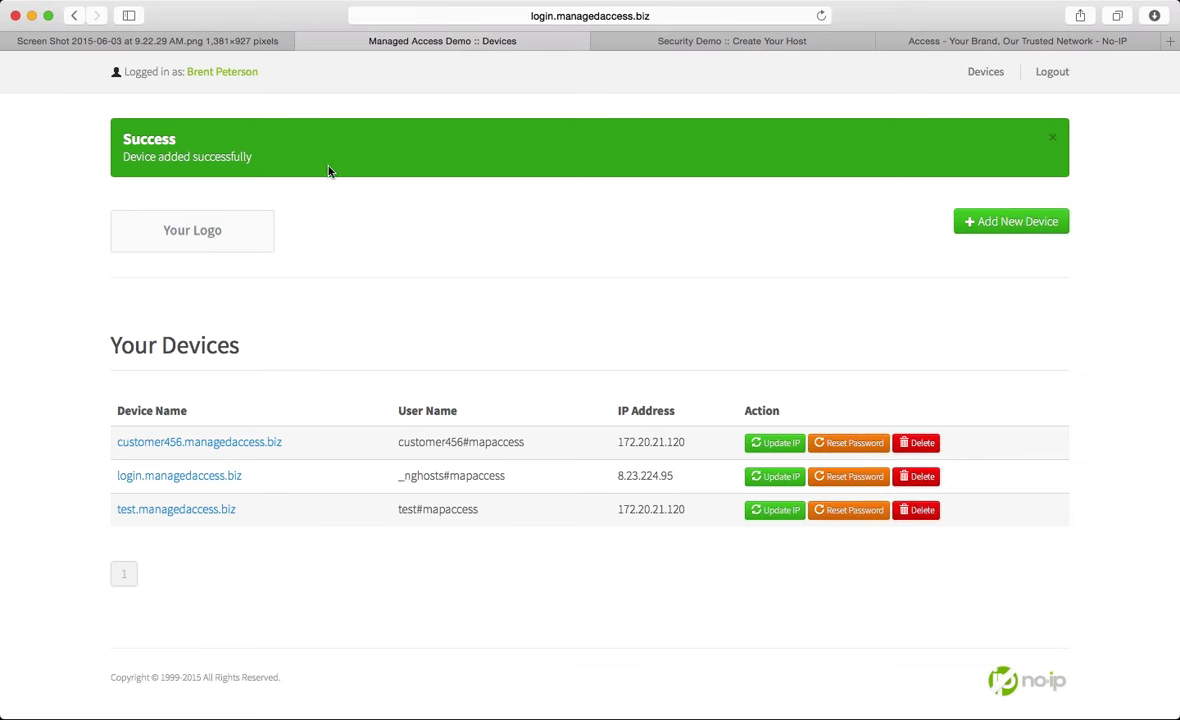
click(240, 40)
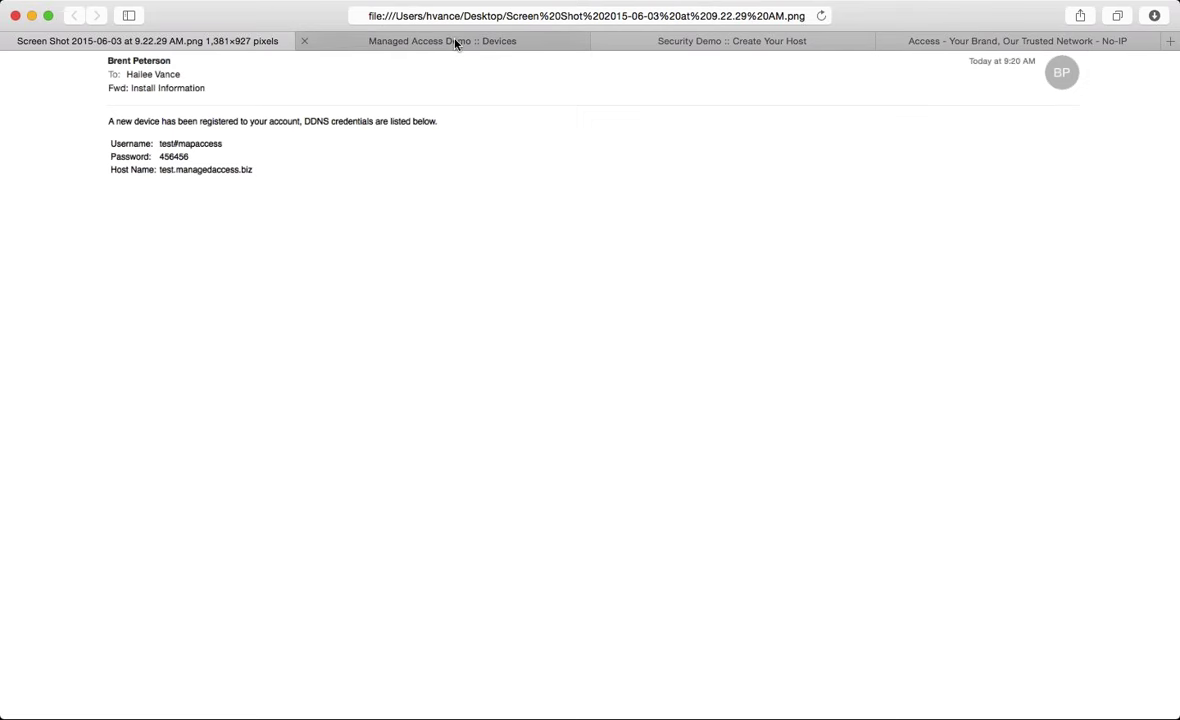
click(456, 41)
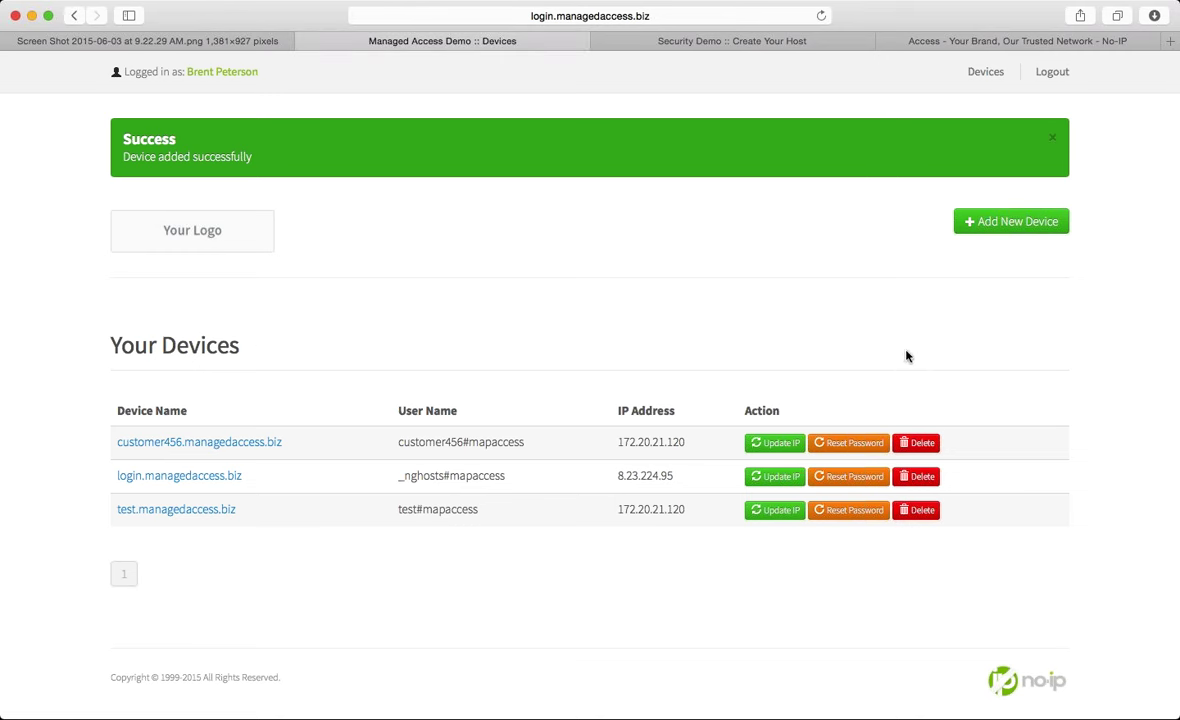
click(996, 224)
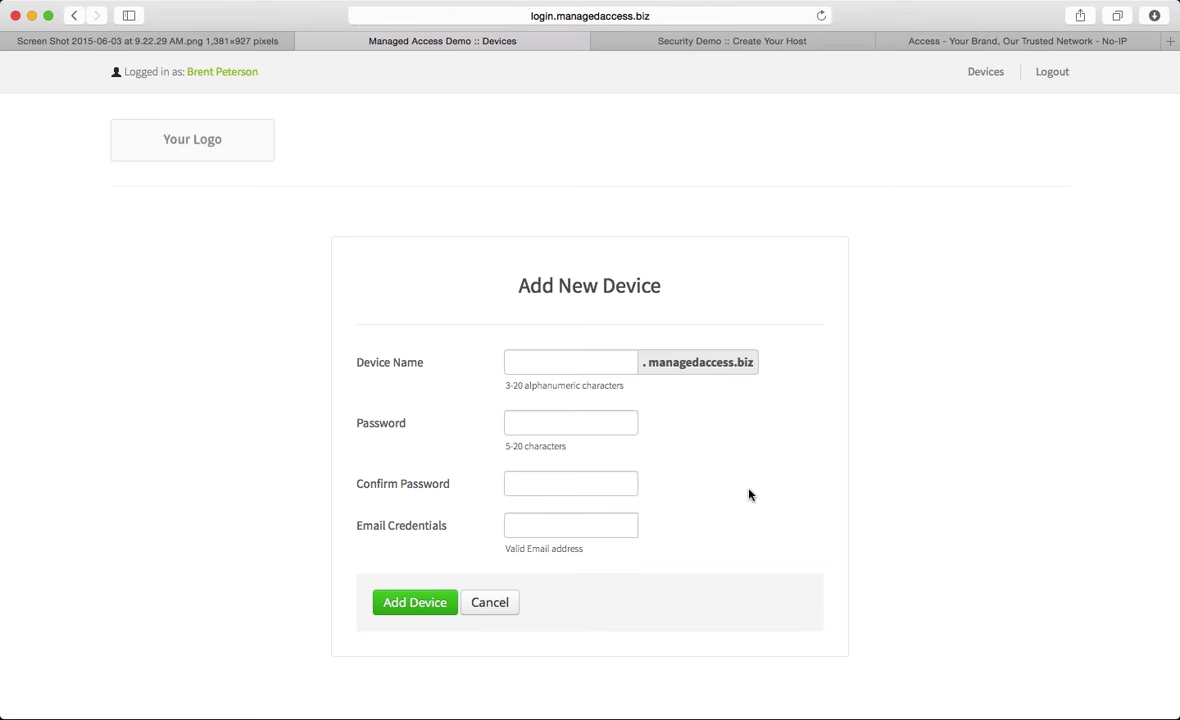
click(990, 75)
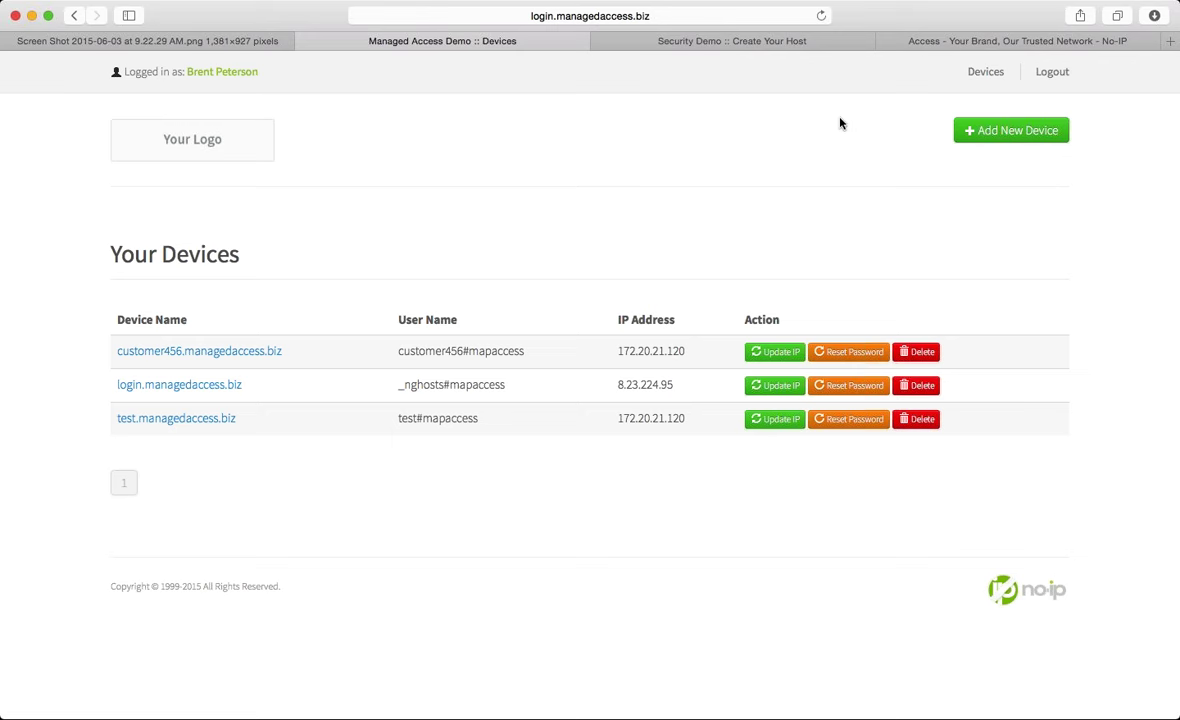
Log out of the client account and log in with the installers account username and password
click(1063, 75)
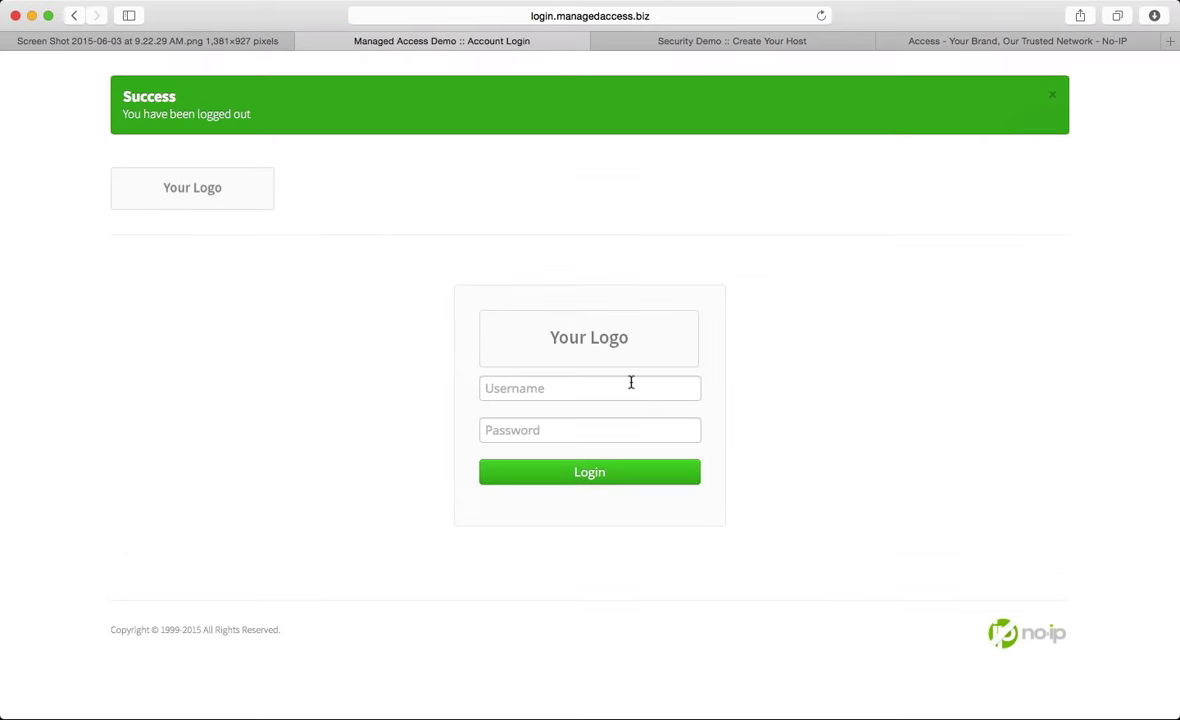
click(628, 387)
text(installers)
key(Tab)
text(••)
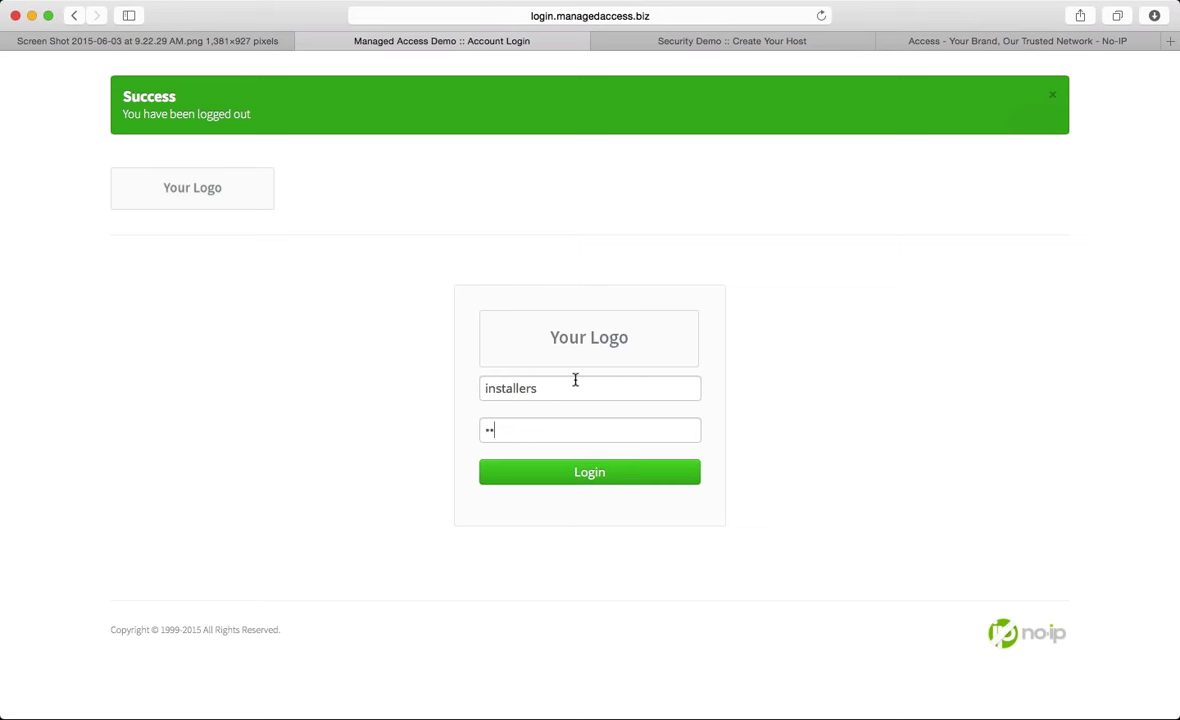
click(485, 389)
text(map)
click(497, 430)
text(•)
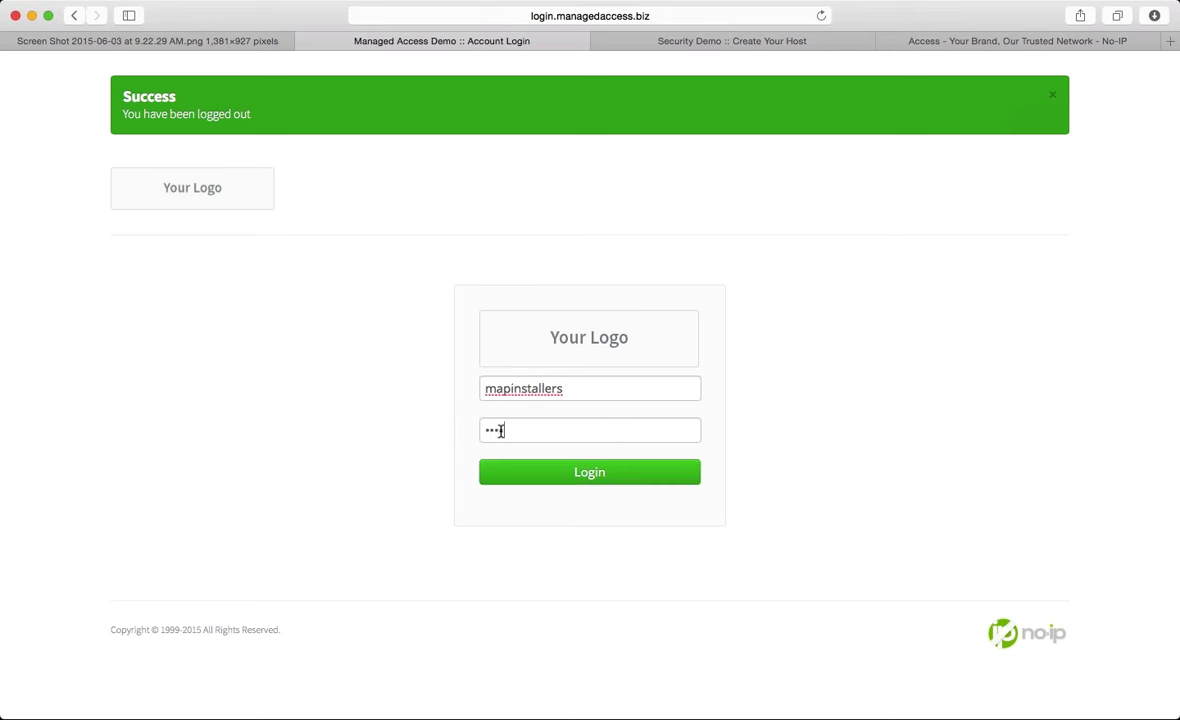
text(••••••••••)
key(Return)
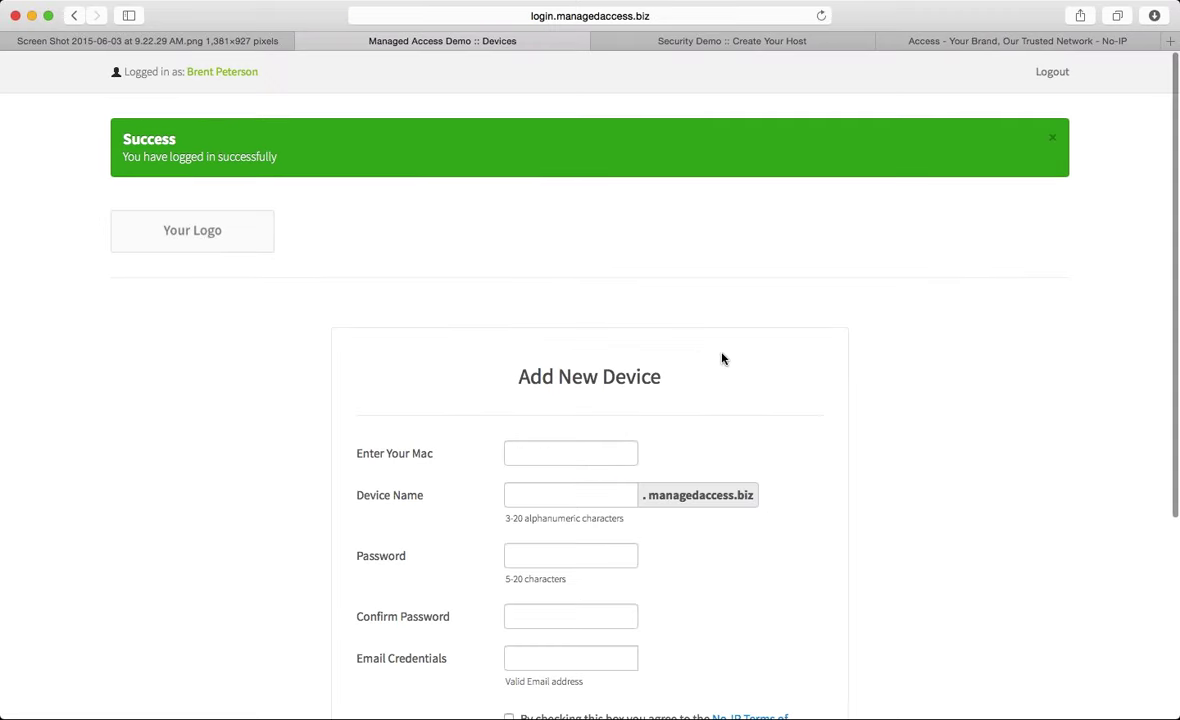
scroll(722, 353, down, 2)
scroll(854, 170, up, 2)
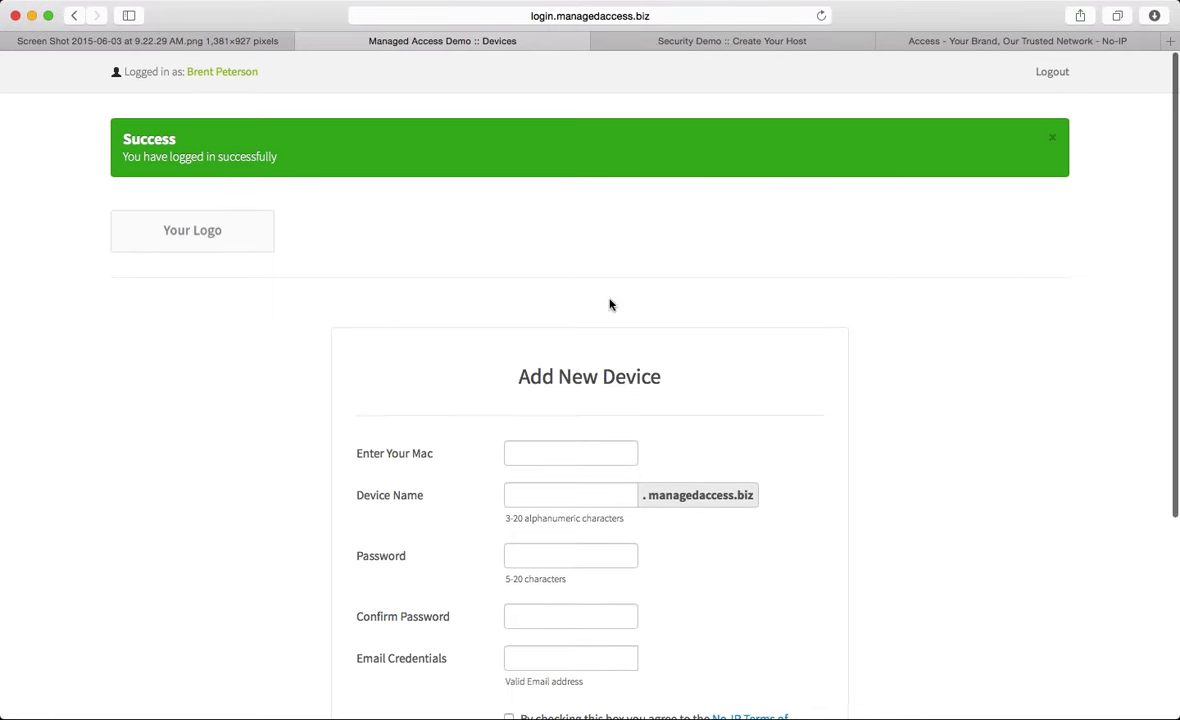
scroll(716, 309, up, 1)
scroll(716, 309, down, 3)
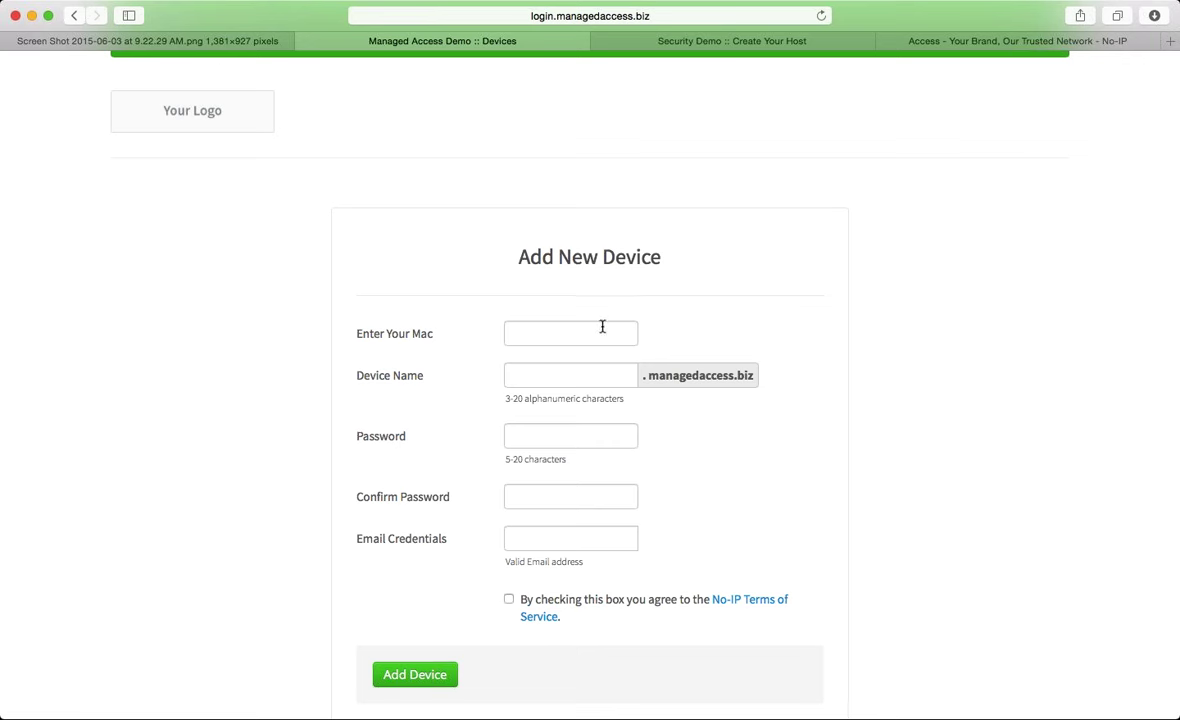
click(537, 374)
click(555, 538)
scroll(625, 612, down, 2)
scroll(625, 610, up, 5)
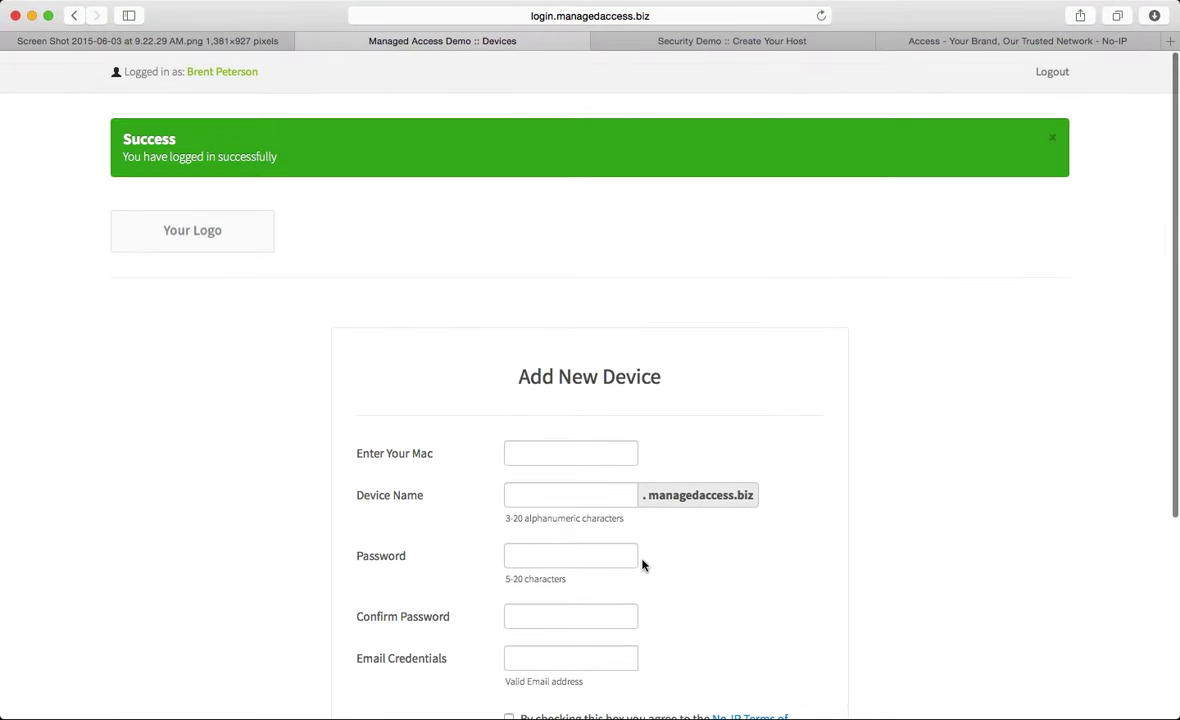
scroll(772, 557, down, 1)
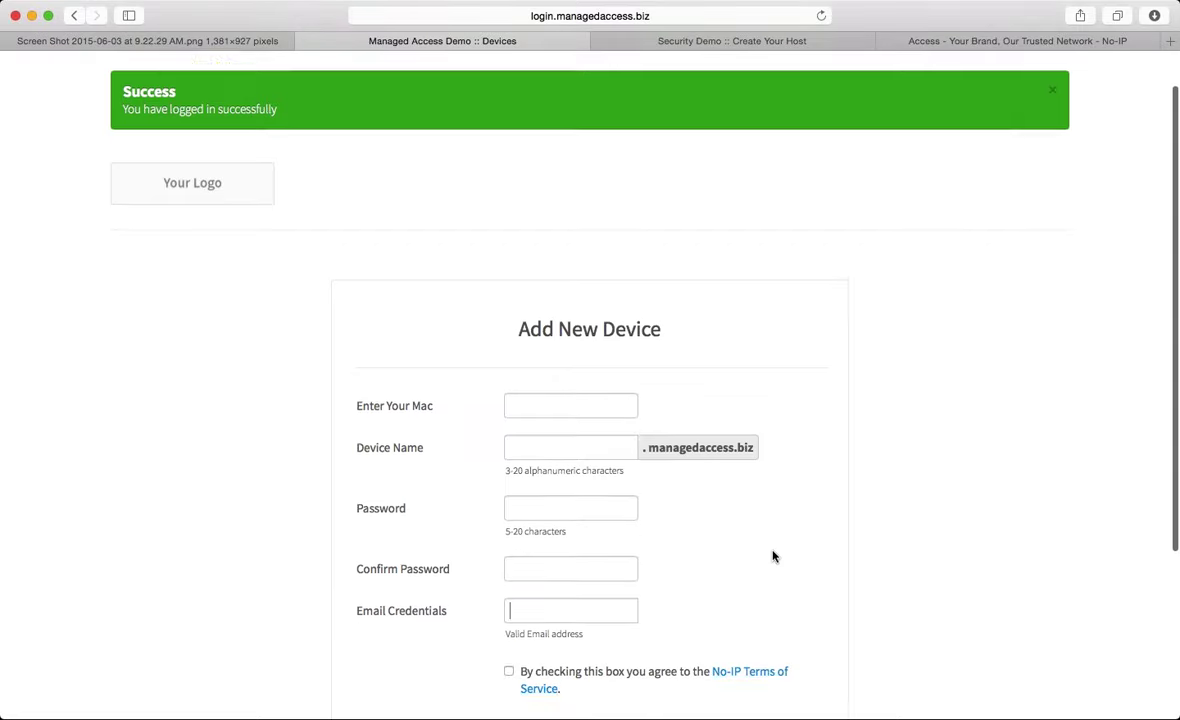
scroll(772, 557, down, 3)
scroll(772, 557, up, 3)
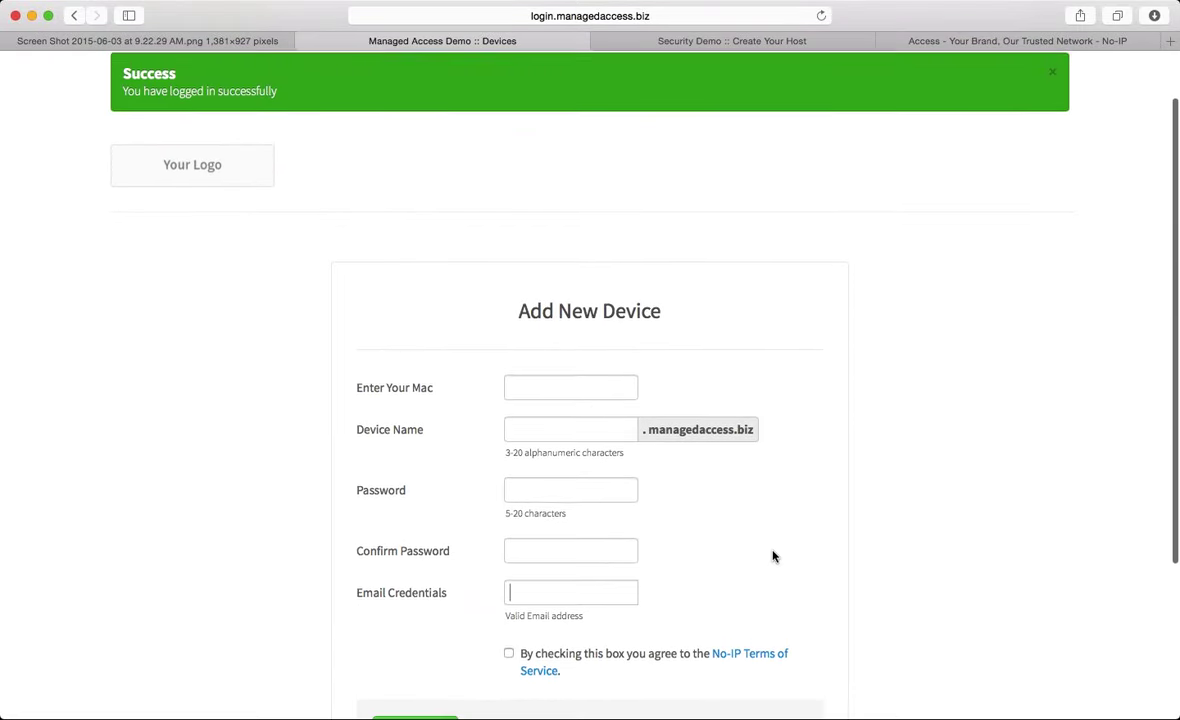
scroll(780, 540, up, 2)
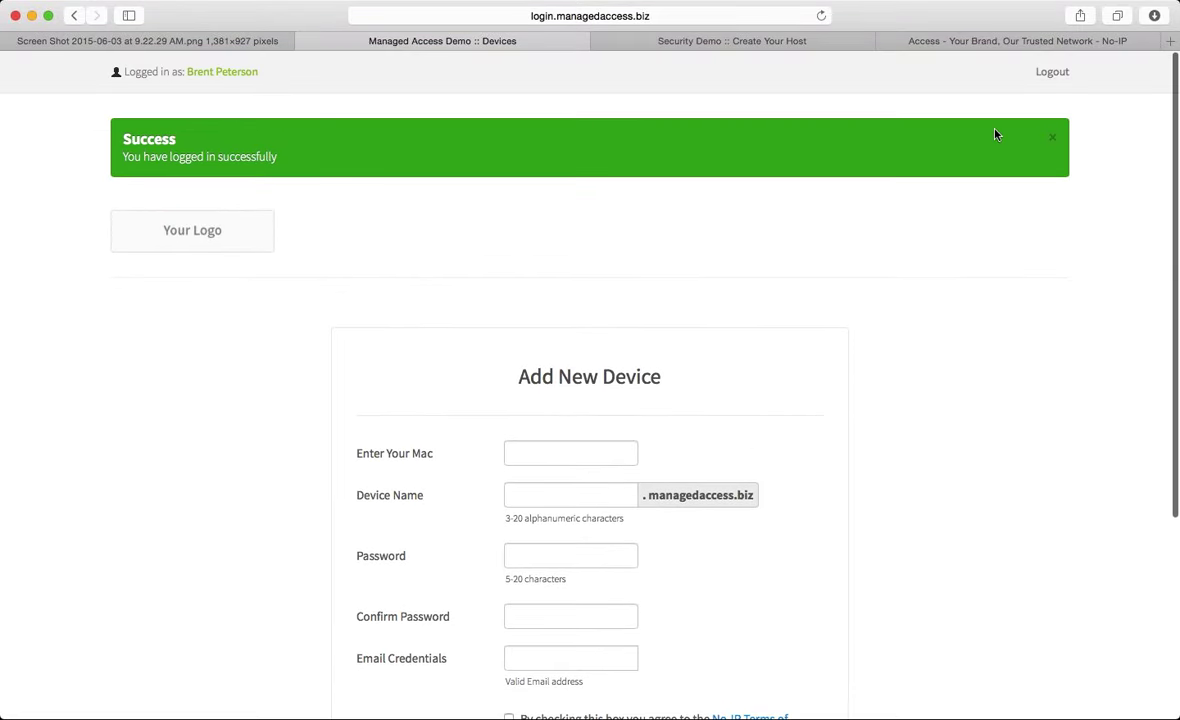
Log out of the installer account using Logout at the top right of the Devices page
click(1058, 80)
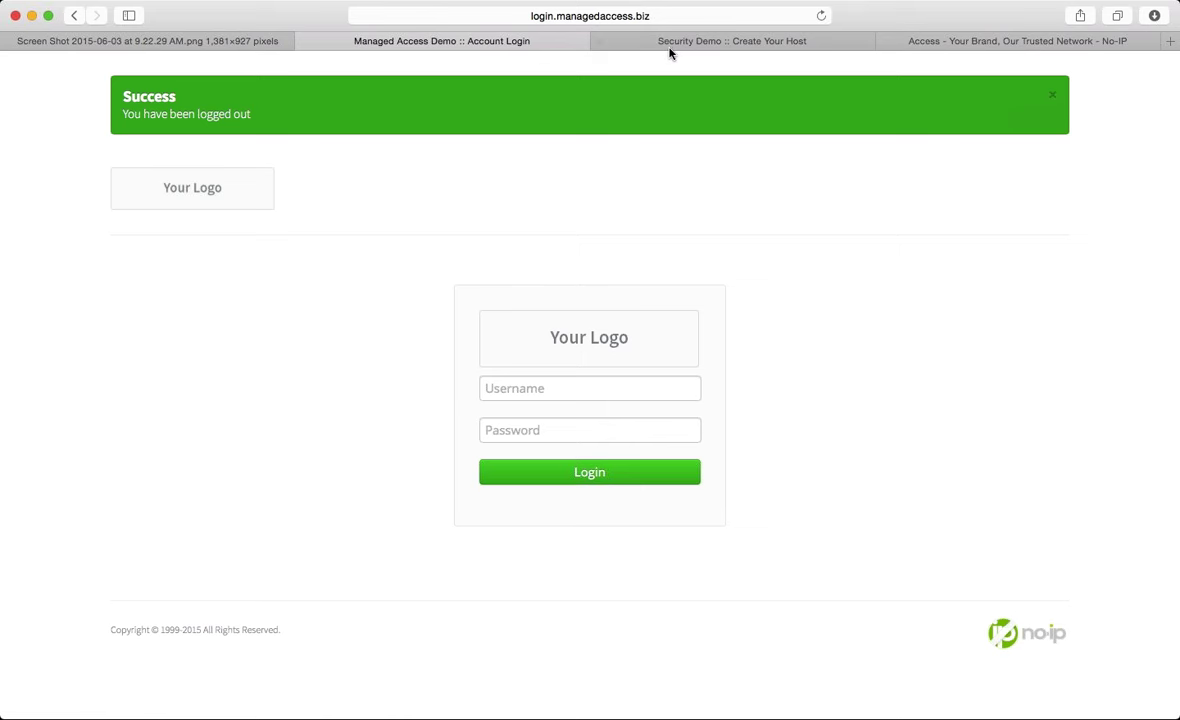
Switch to the 'Security Demo :: Create Your Host' page on securitydemo.org
click(688, 44)
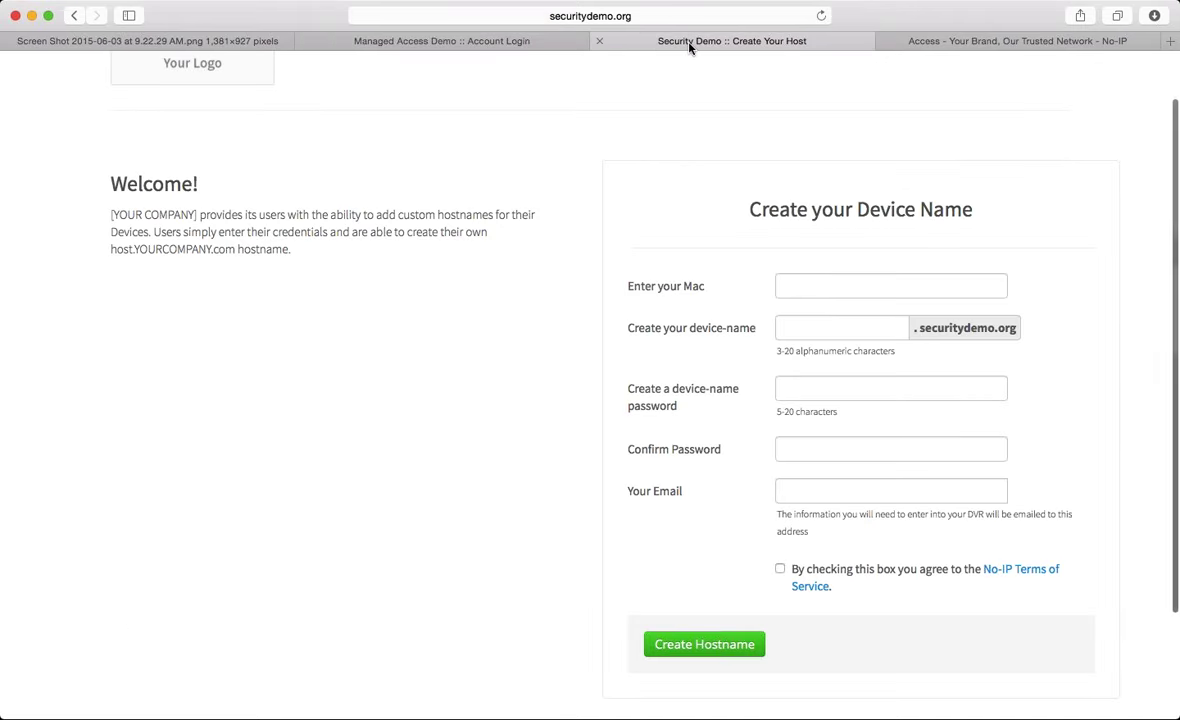
scroll(535, 342, down, 1)
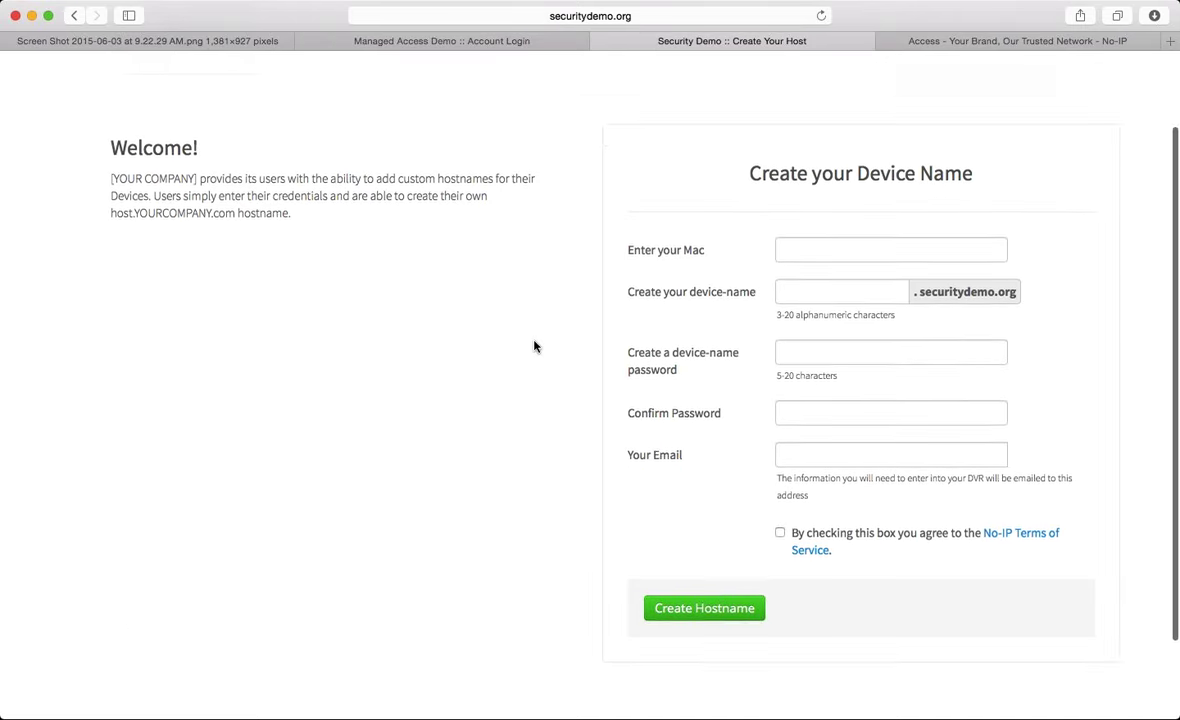
scroll(431, 331, up, 3)
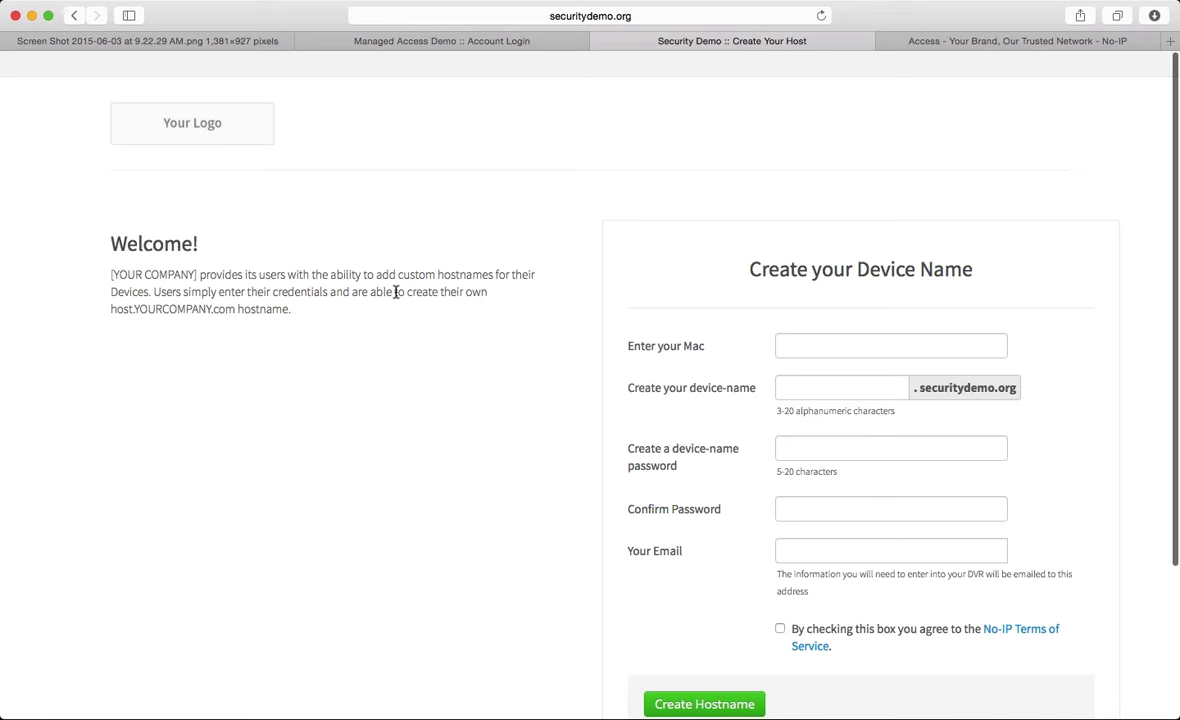
Go through the Mac, device-name, password, confirm and email fields of the empty form
click(842, 351)
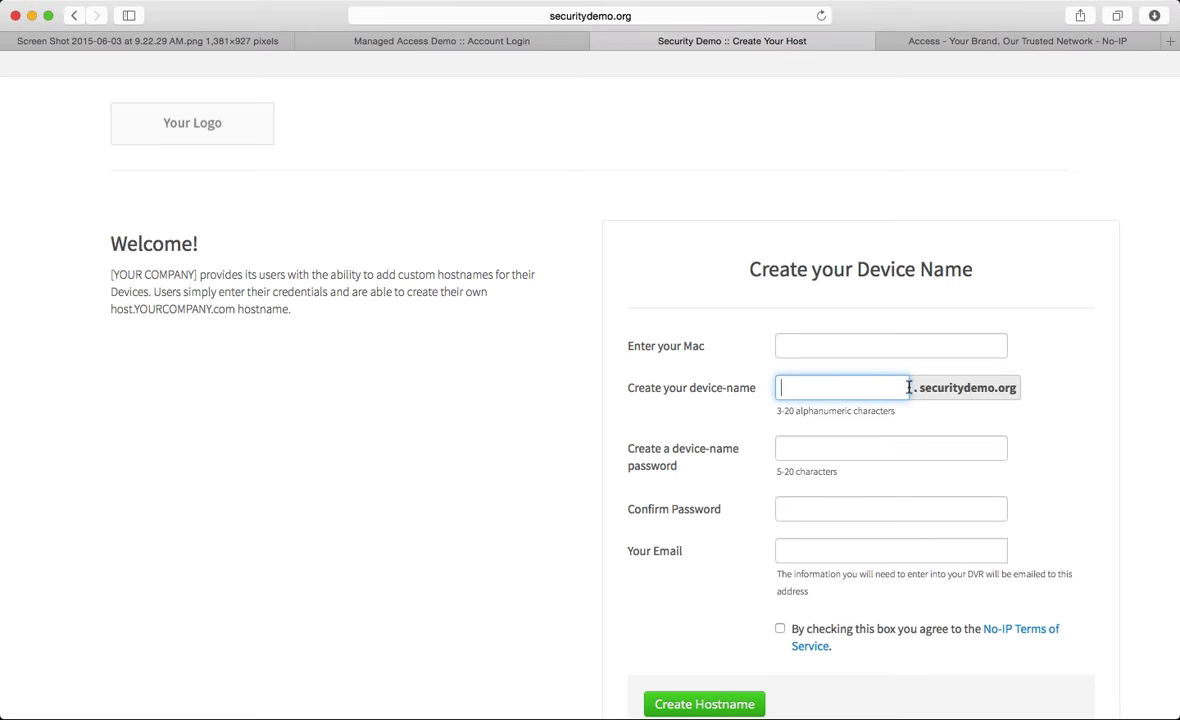
click(1037, 388)
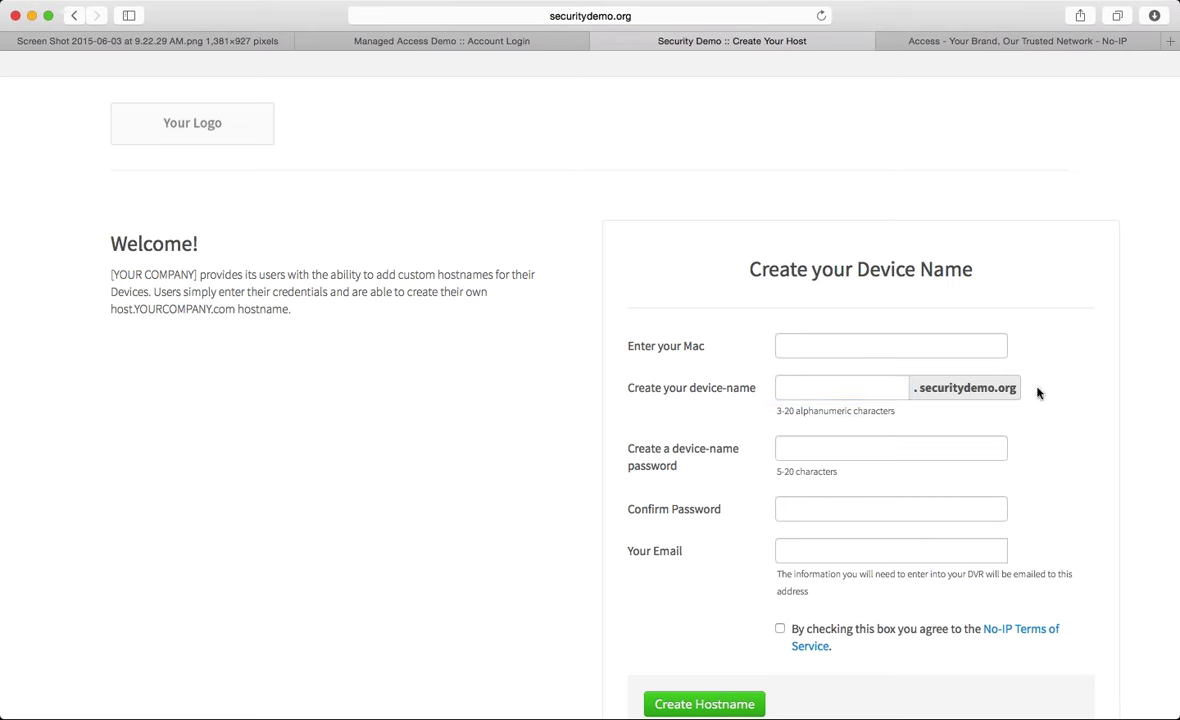
click(838, 455)
click(828, 513)
click(850, 551)
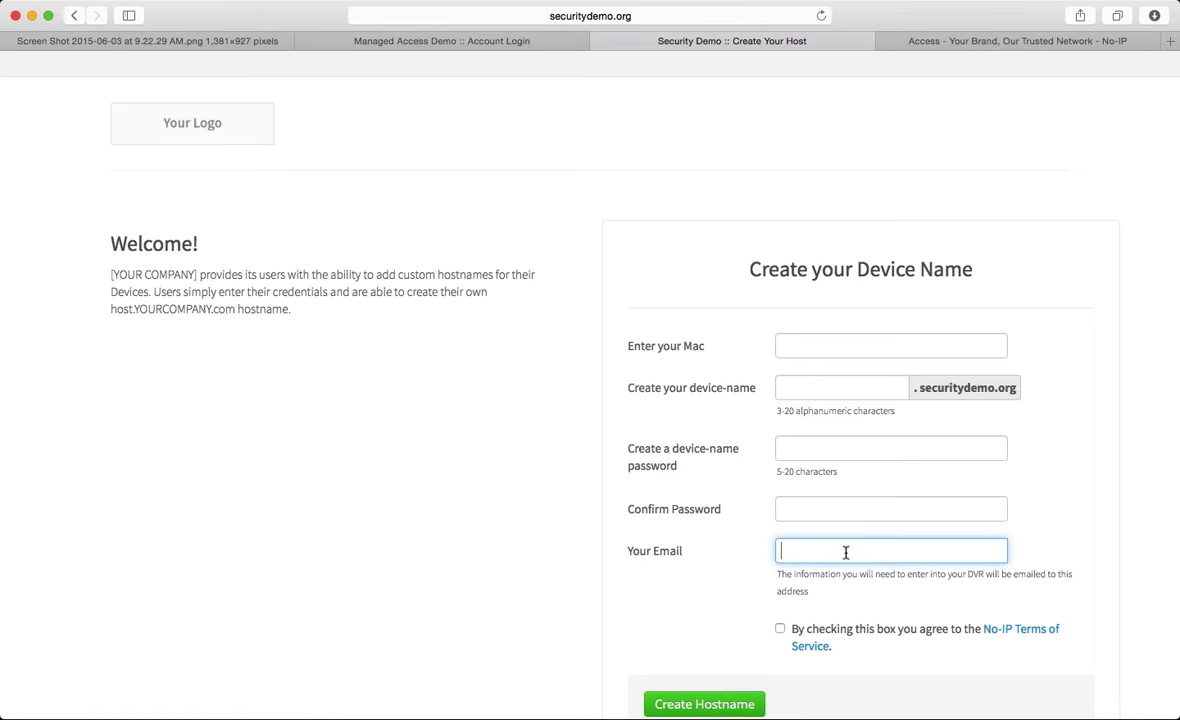
scroll(707, 567, up, 1)
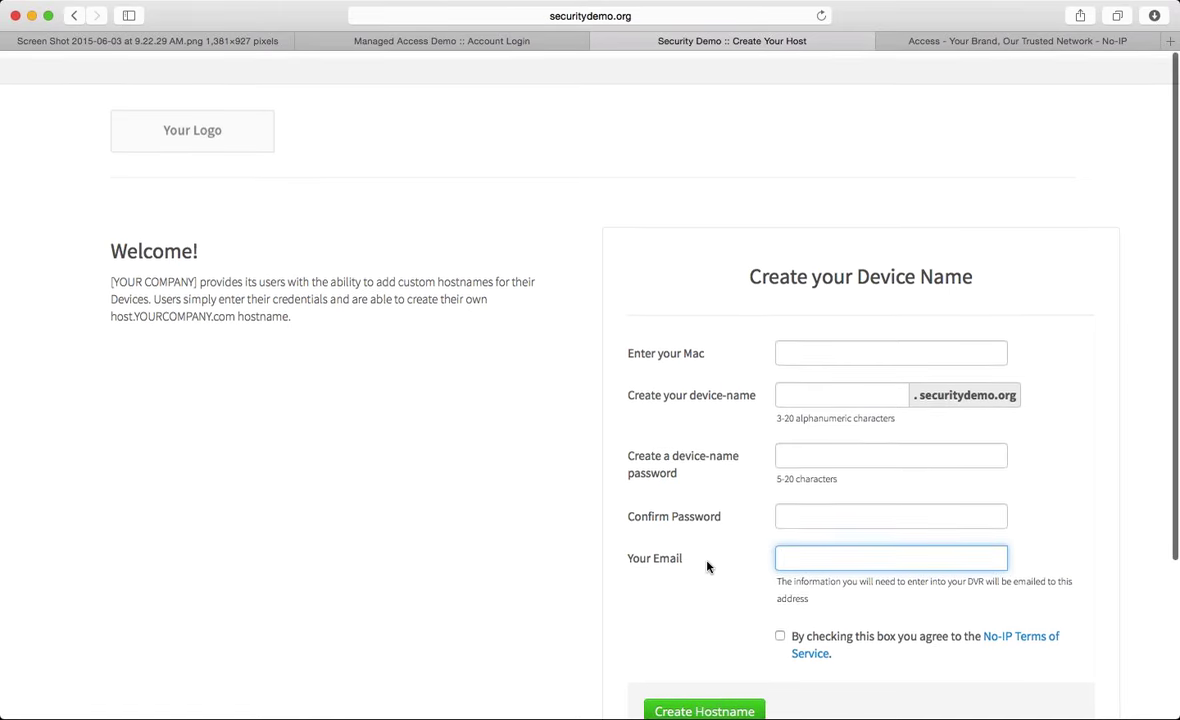
scroll(707, 567, down, 4)
scroll(511, 575, up, 4)
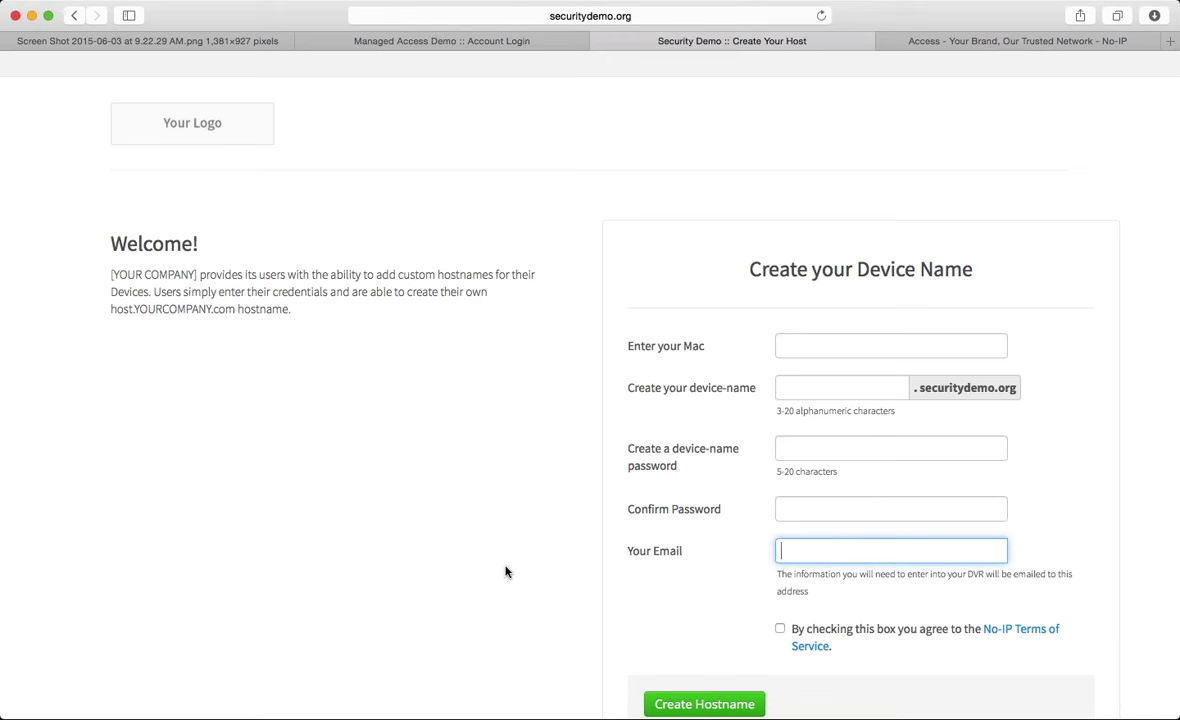
scroll(482, 528, up, 1)
scroll(482, 528, down, 2)
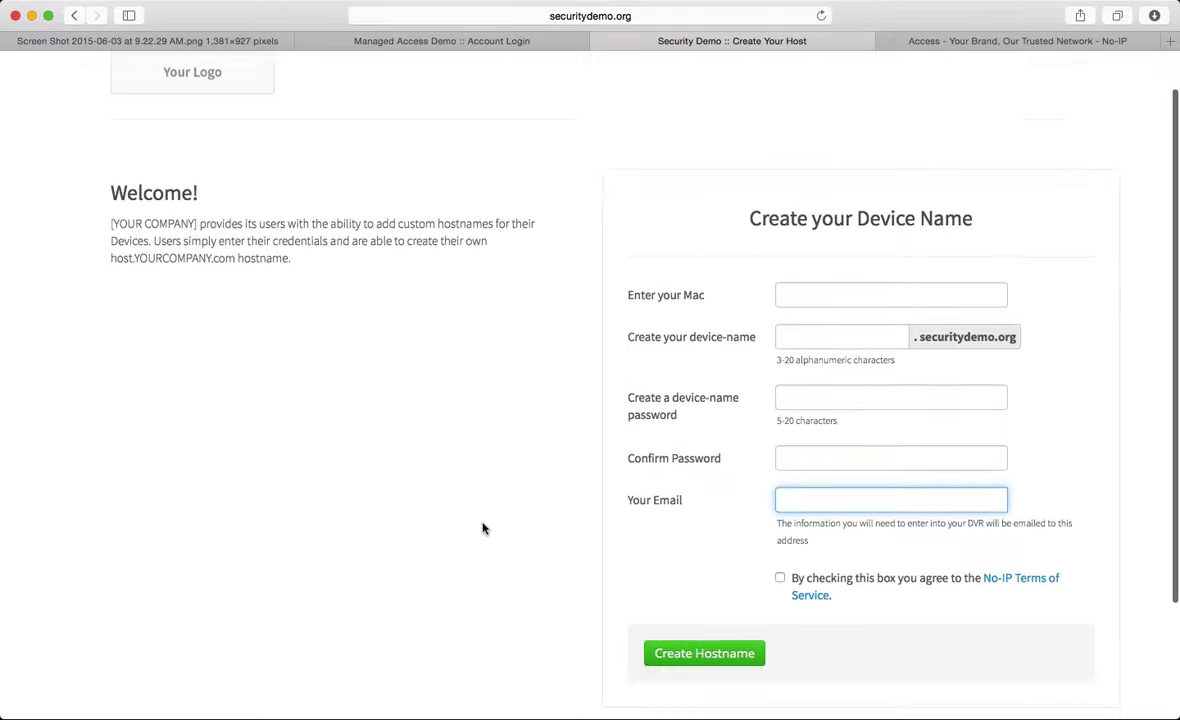
scroll(482, 528, up, 2)
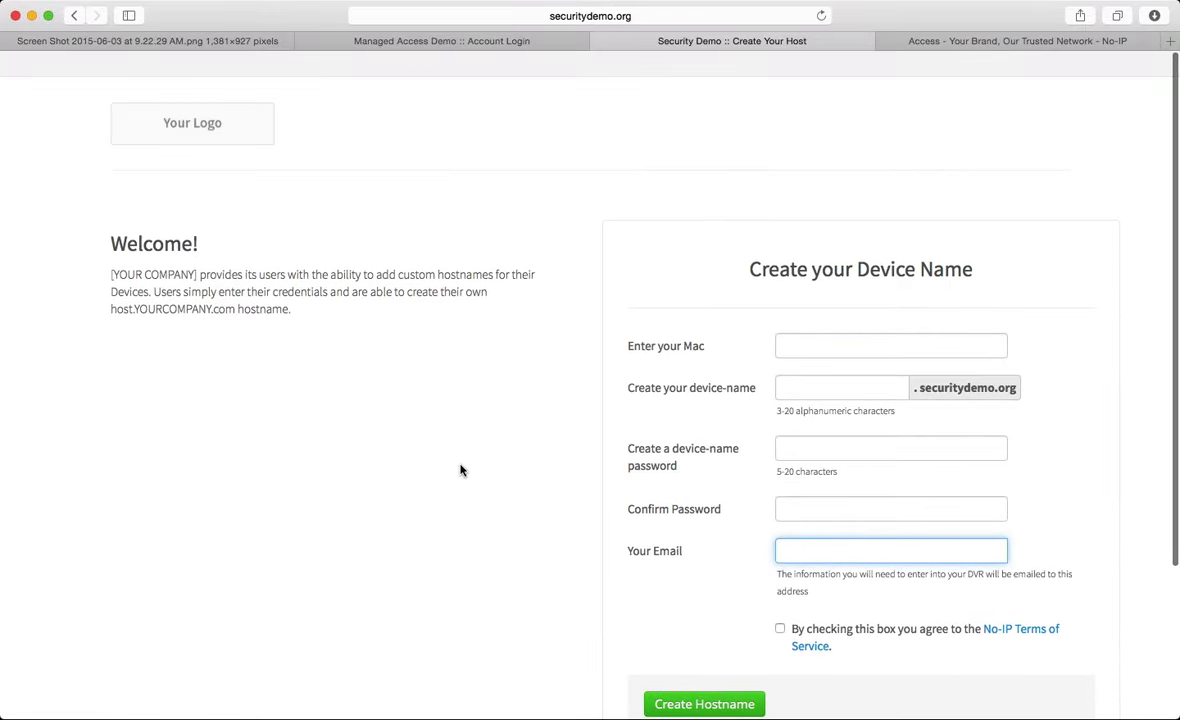